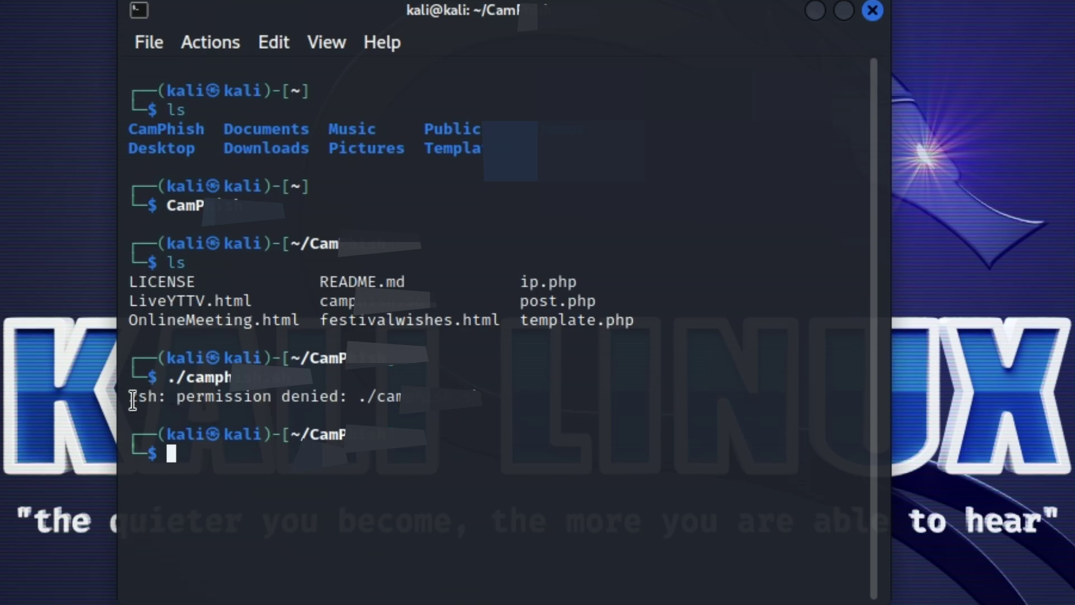
Highlight the 'zsh: permission denied' error line repeatedly to point out the failure.
{"action": "mouse_move", "coordinate": [132, 399]}
{"action": "left_mouse_down"}
{"action": "mouse_move", "coordinate": [347, 388]}
{"action": "mouse_move", "coordinate": [454, 407]}
{"action": "left_mouse_up"}
{"action": "left_click", "coordinate": [216, 394]}
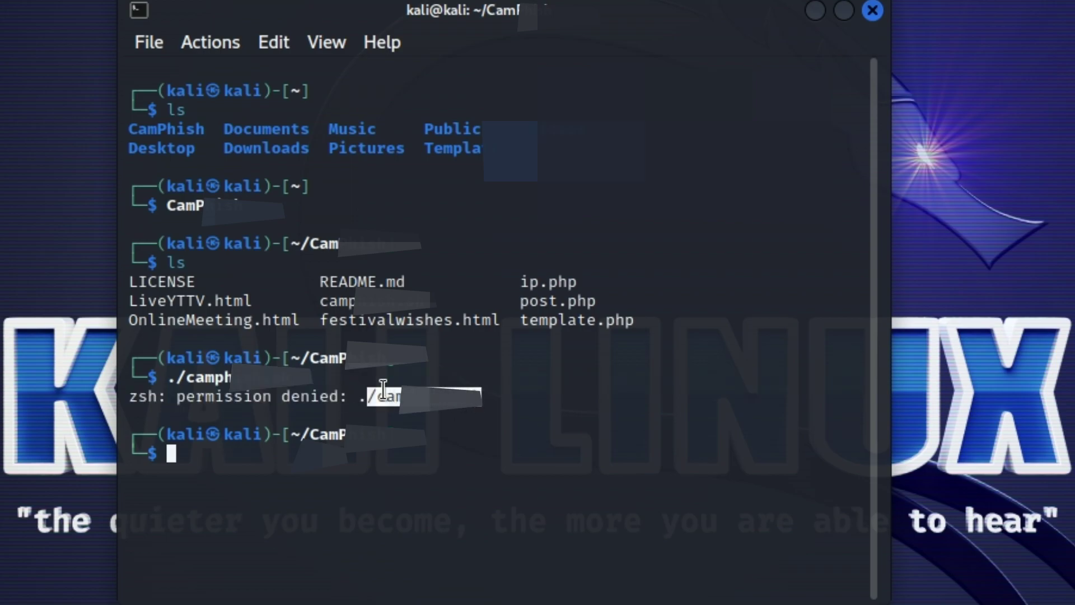
{"action": "triple_click", "coordinate": [356, 396]}
{"action": "left_click", "coordinate": [148, 401]}
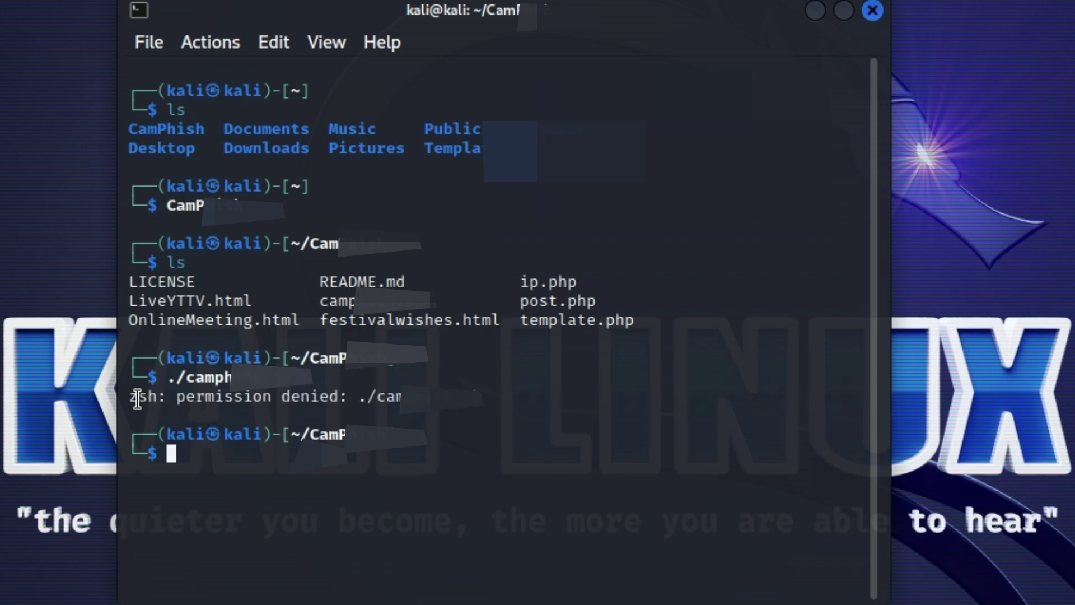
{"action": "left_click_drag", "start_coordinate": [137, 400], "coordinate": [341, 396]}
{"action": "left_click", "coordinate": [125, 396]}
{"action": "left_click_drag", "start_coordinate": [128, 396], "coordinate": [346, 396]}
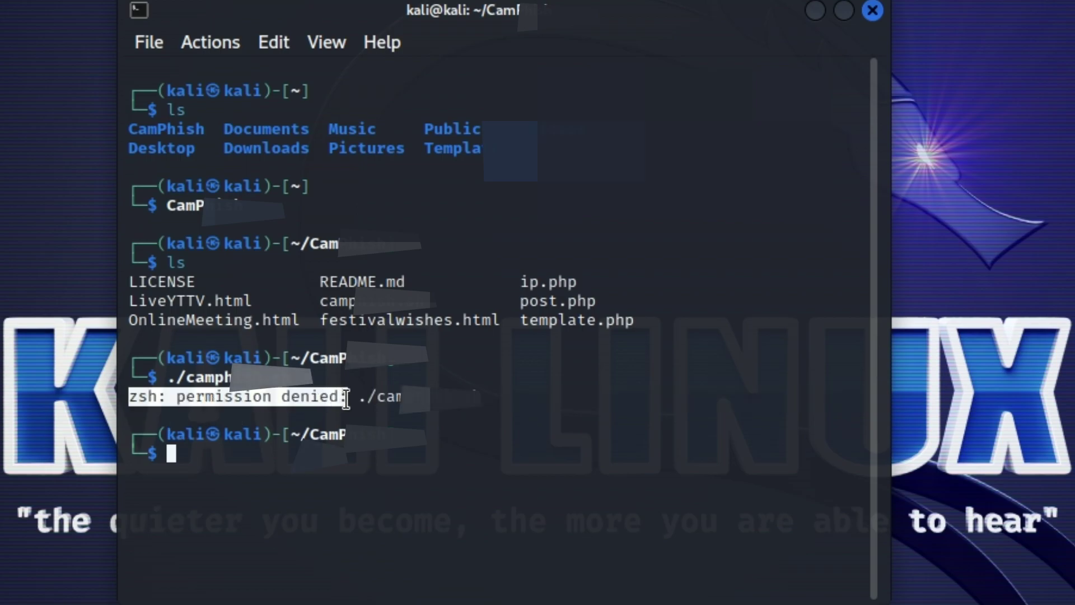
{"action": "left_click", "coordinate": [192, 396]}
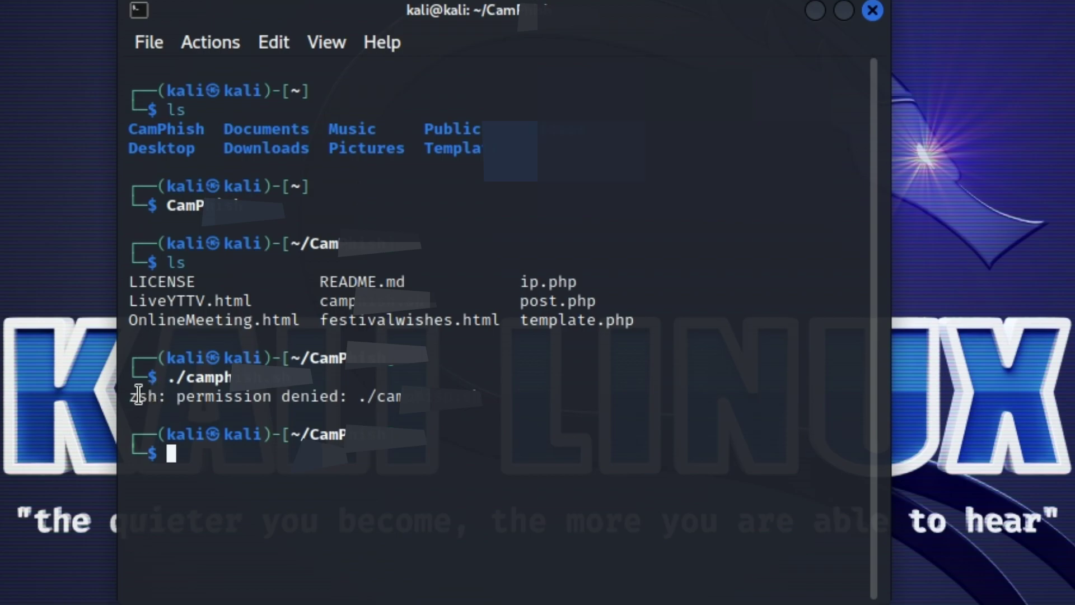
{"action": "left_click_drag", "start_coordinate": [214, 396], "coordinate": [340, 396]}
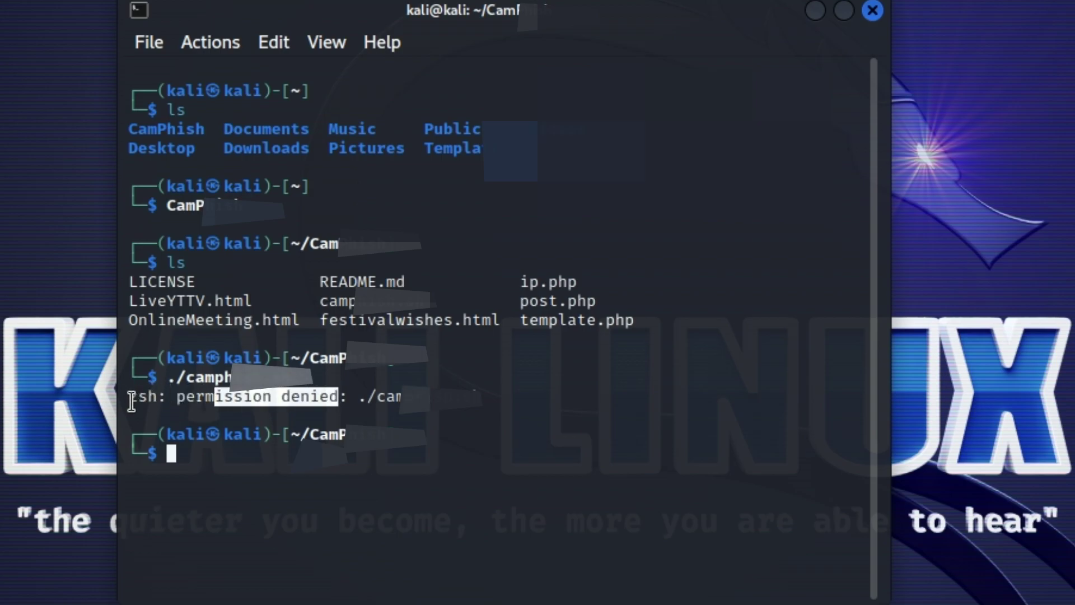
{"action": "left_click_drag", "start_coordinate": [132, 400], "coordinate": [297, 396]}
{"action": "left_click", "coordinate": [192, 451]}
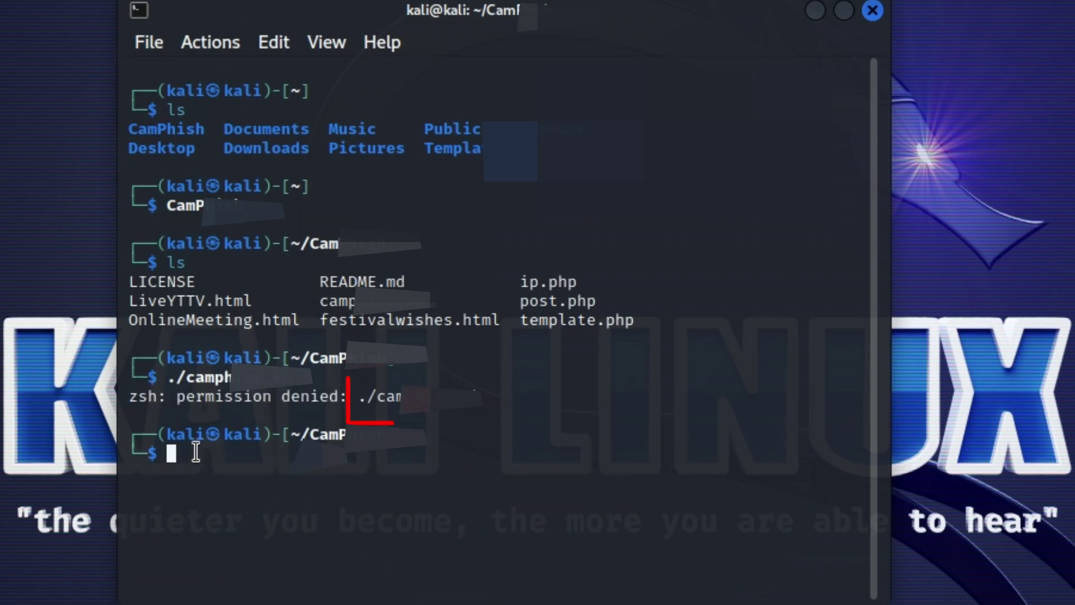
{"action": "left_click_drag", "start_coordinate": [129, 396], "coordinate": [343, 397]}
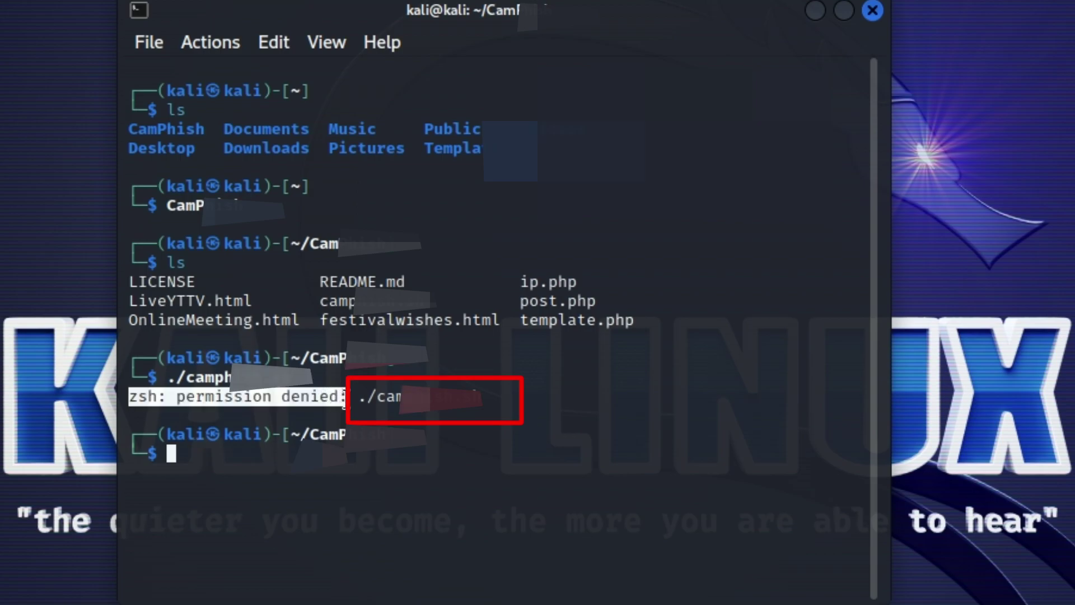
{"action": "left_click", "coordinate": [319, 398]}
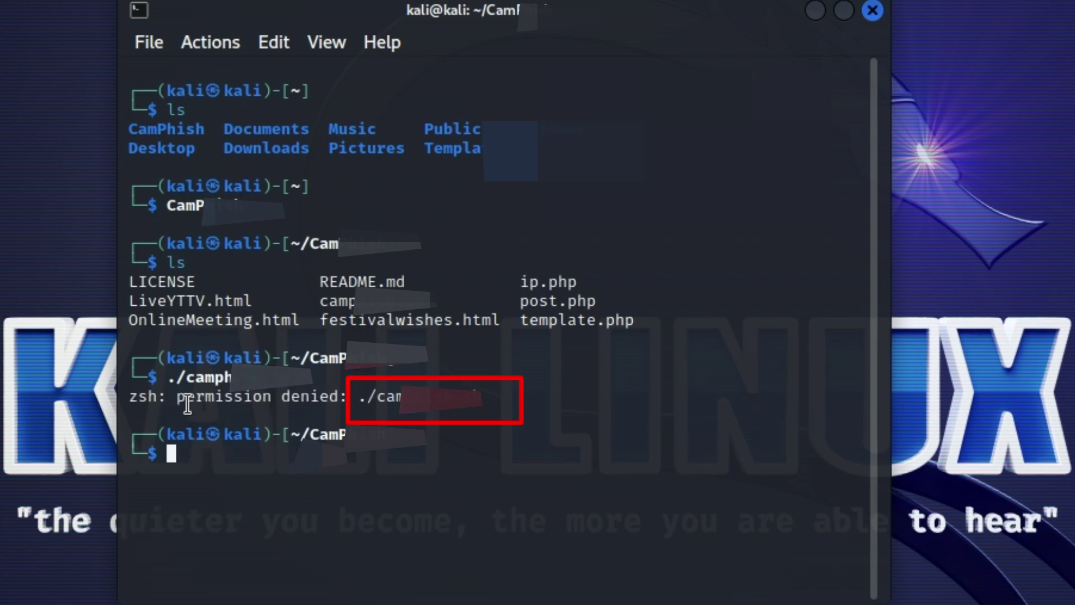
{"action": "double_click", "coordinate": [133, 396]}
{"action": "left_click_drag", "start_coordinate": [215, 396], "coordinate": [339, 396]}
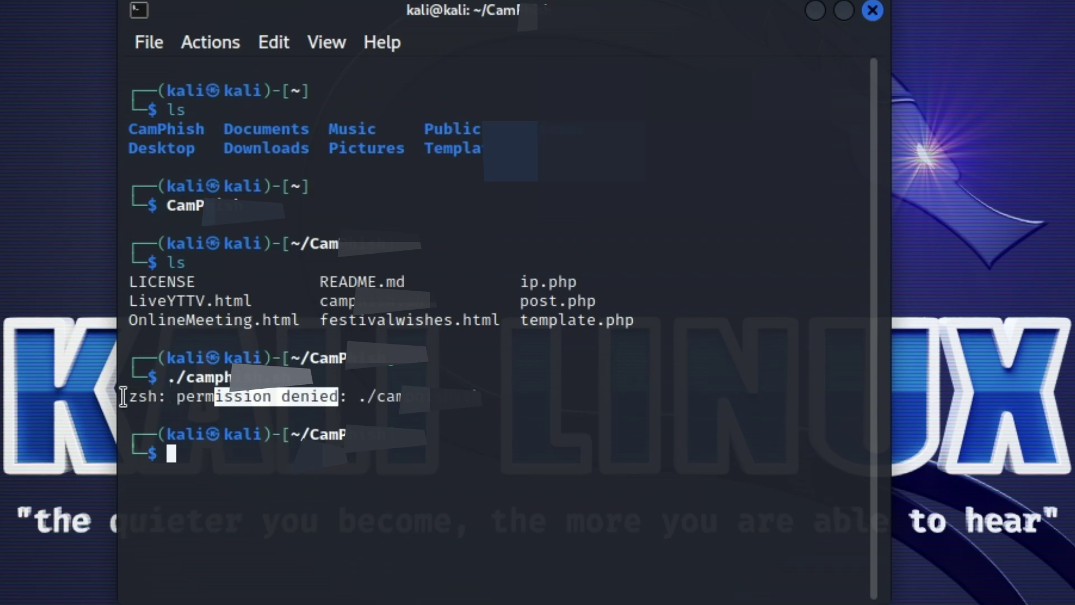
{"action": "left_click_drag", "start_coordinate": [126, 396], "coordinate": [297, 395]}
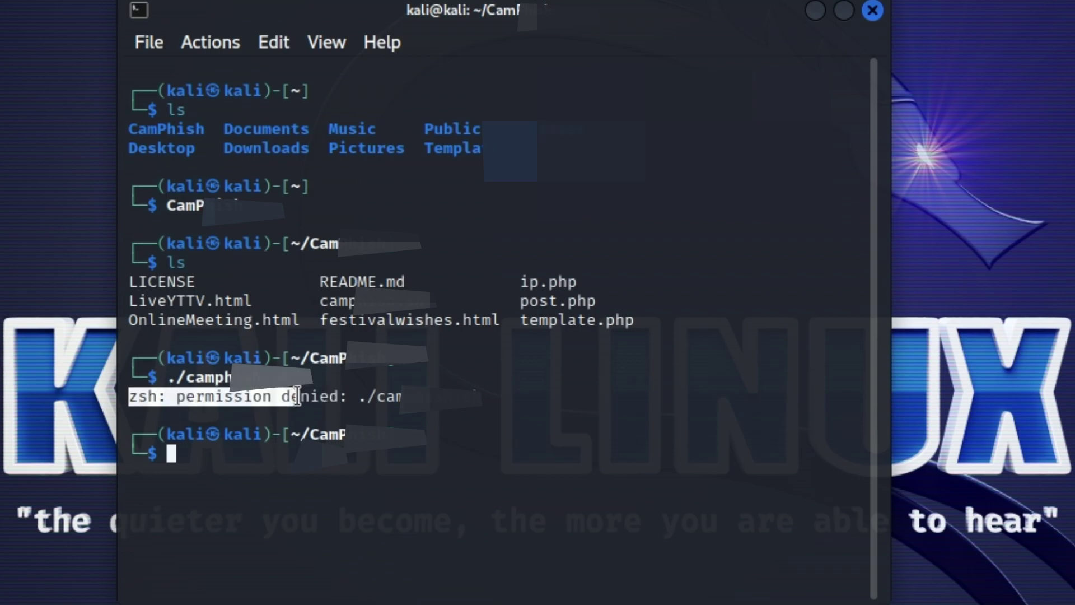
{"action": "left_click", "coordinate": [211, 447]}
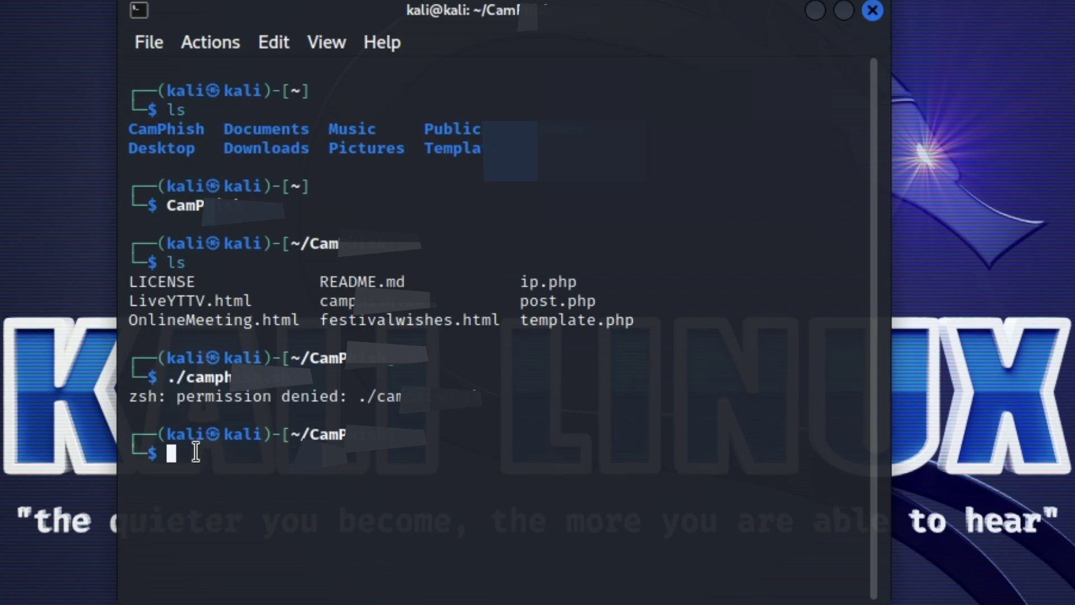
{"action": "type", "text": "bash"}
Put 'bash ./camphish.sh' at the prompt, highlighting the word bash.
{"action": "left_click_drag", "start_coordinate": [230, 469], "coordinate": [147, 446]}
{"action": "left_click", "coordinate": [286, 469]}
{"action": "type", "text": "./cam"}
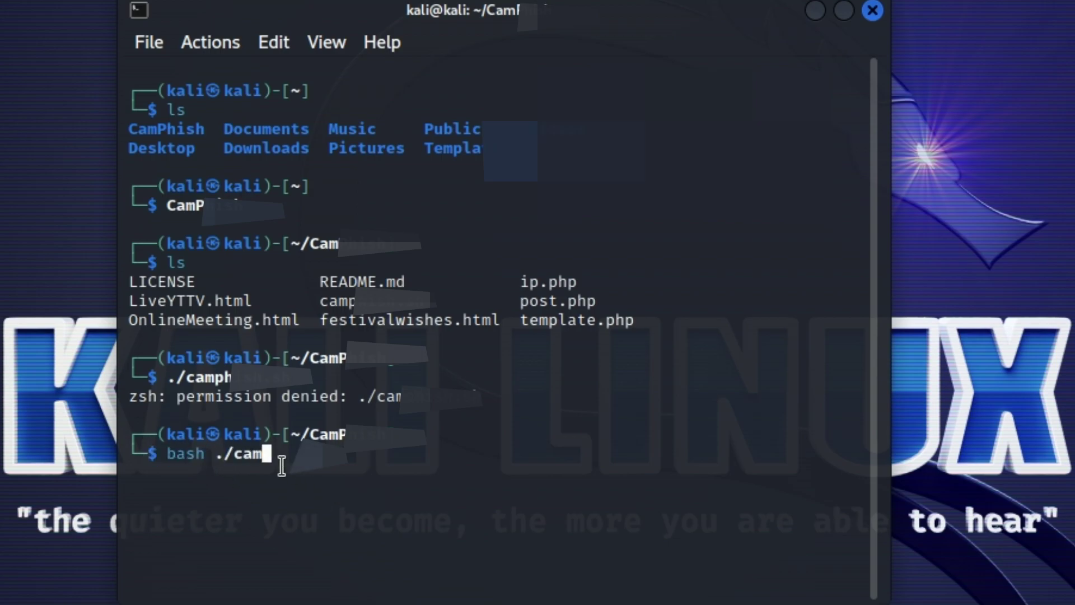
{"action": "type", "text": "phish.sh"}
{"action": "key", "text": "Return"}
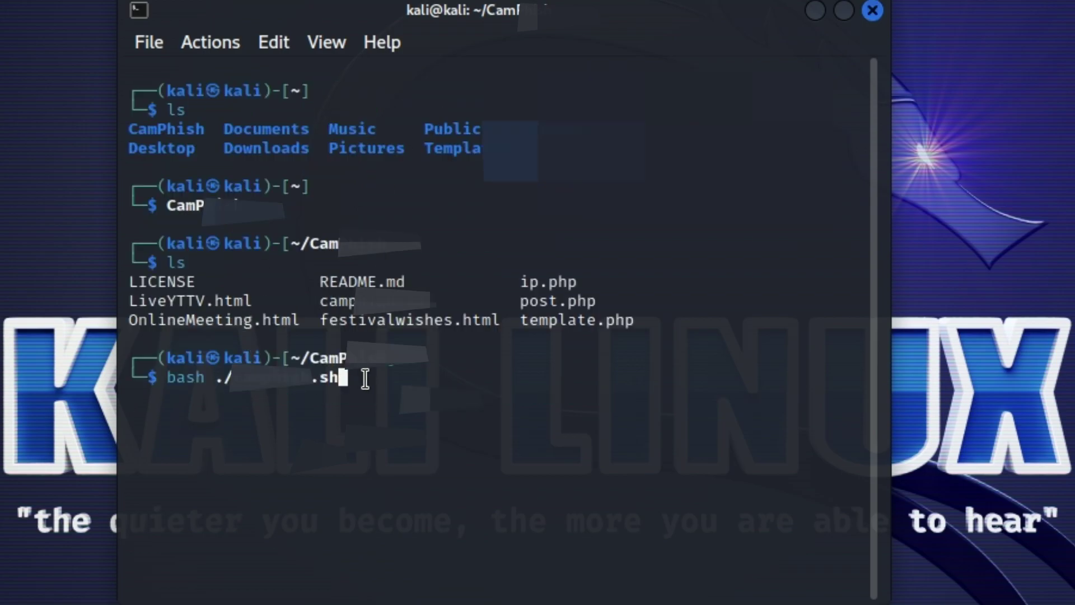
Run 'bash ./camphish.sh' so the CamPhish banner and tunnel server prompt appear without error.
{"action": "left_click_drag", "start_coordinate": [366, 378], "coordinate": [162, 379]}
{"action": "left_click", "coordinate": [398, 413]}
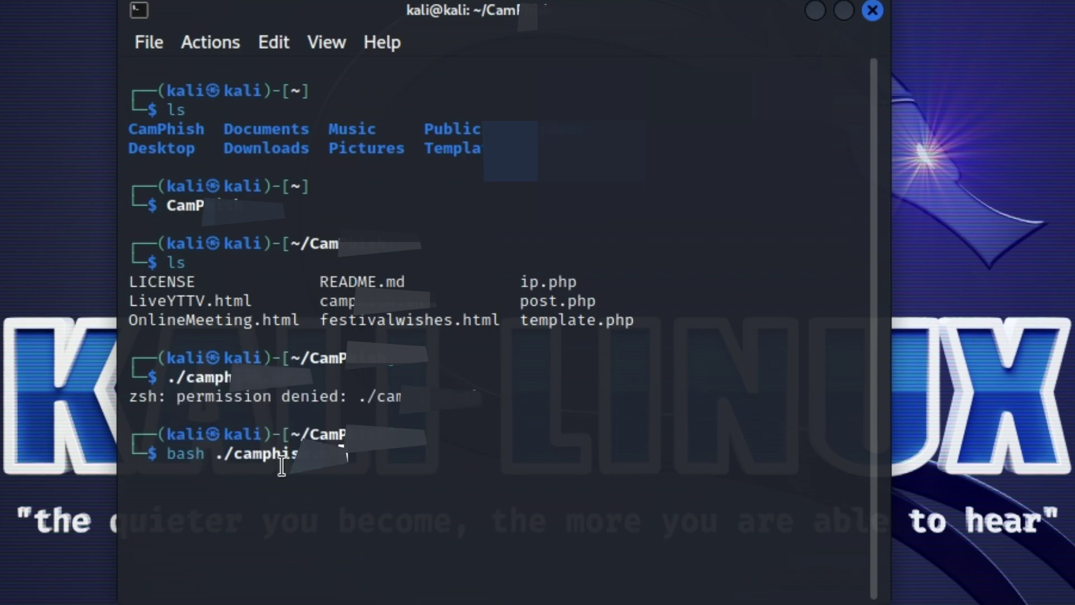
{"action": "key", "text": "Return"}
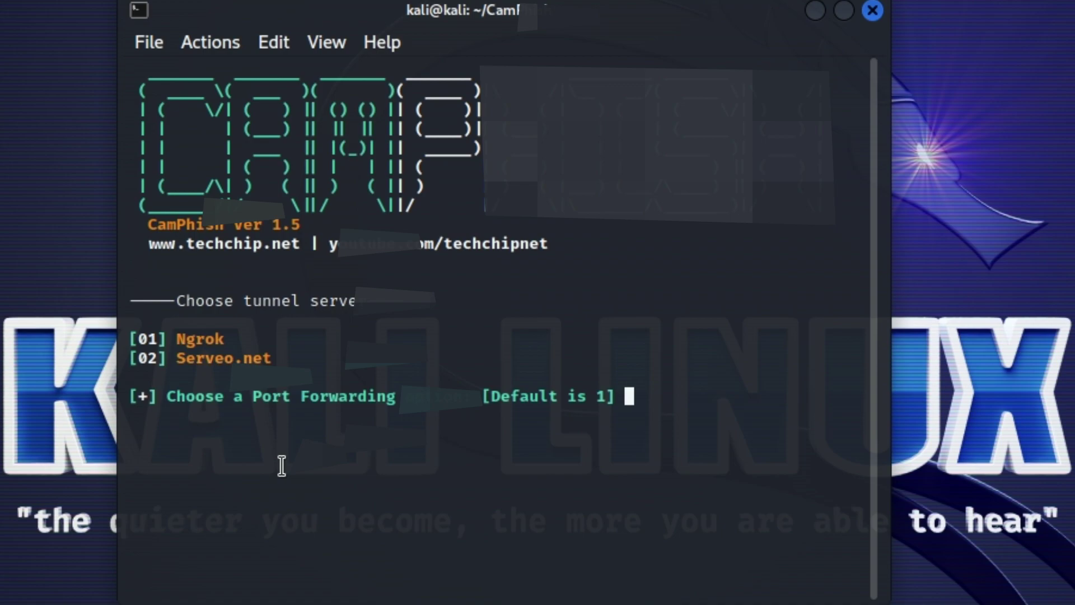